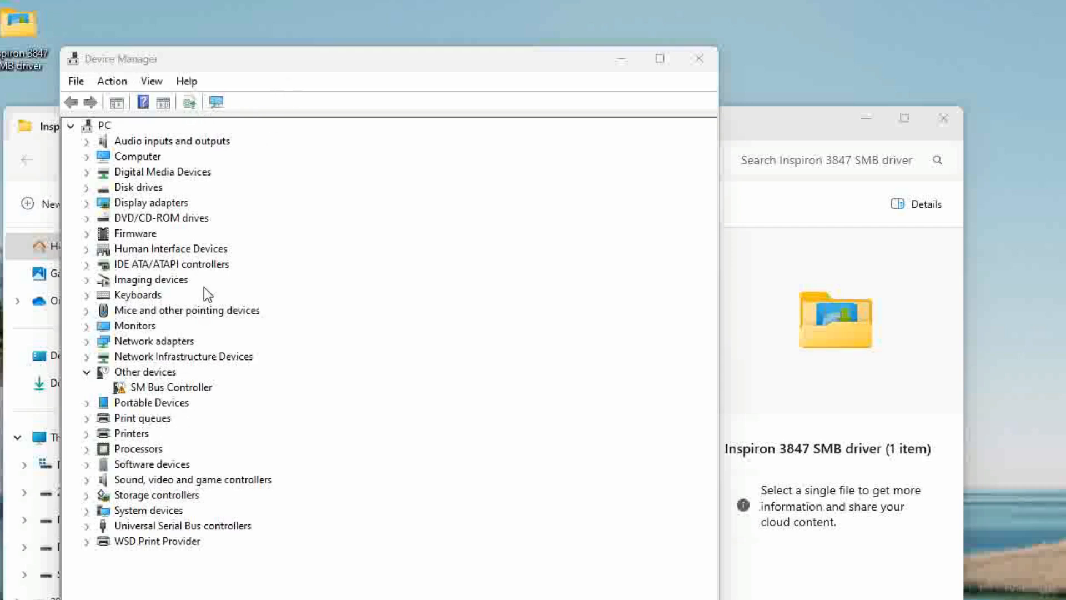
Try to update the SM Bus Controller driver from its properties by searching automatically for drivers.
left_click(166, 389)
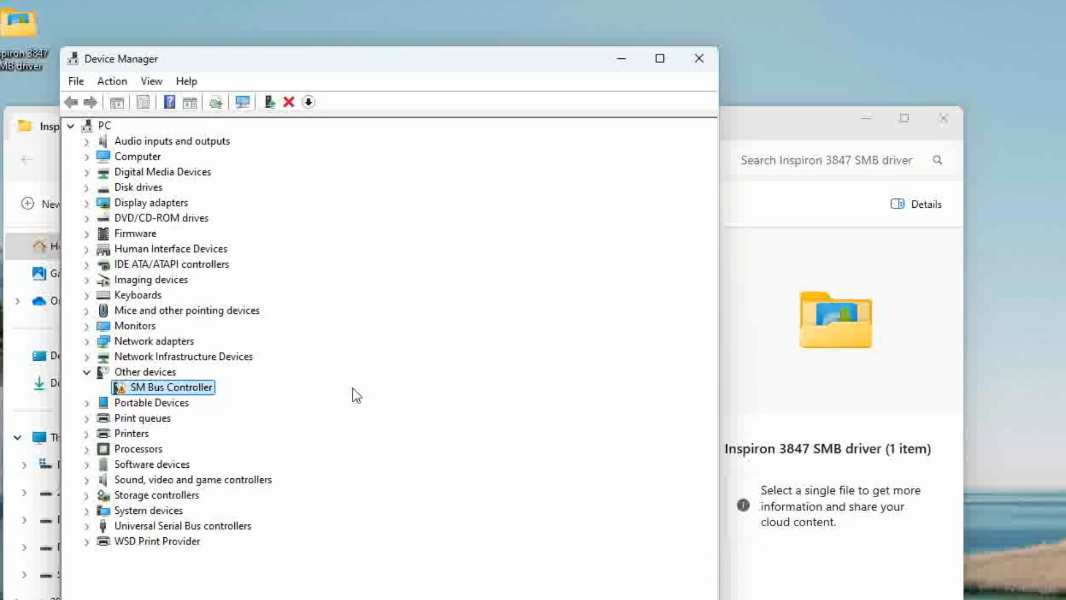
double_click(195, 391)
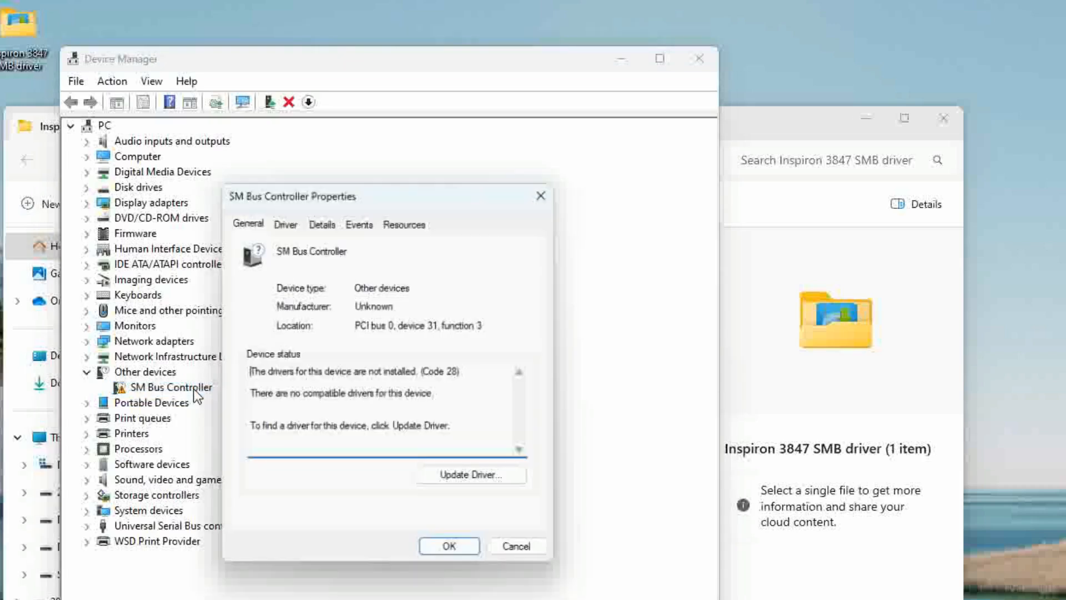
left_click(485, 481)
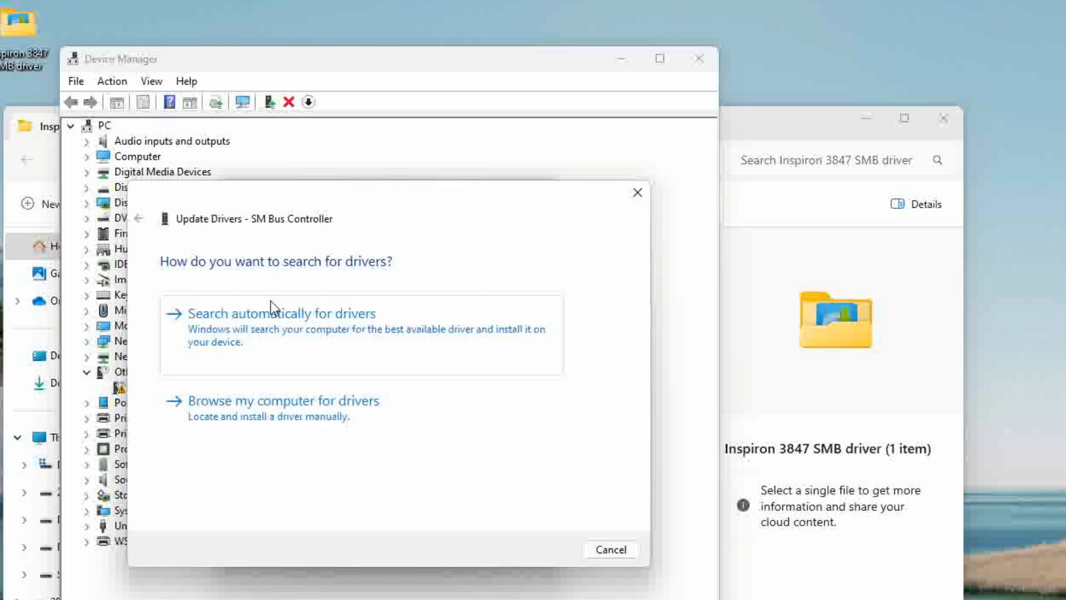
left_click(276, 306)
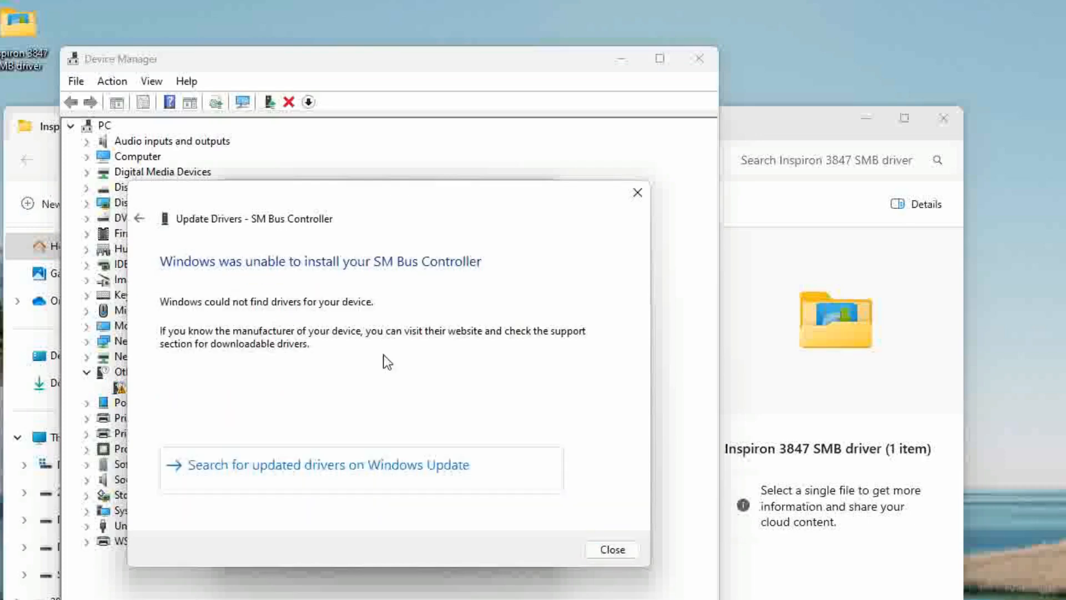
left_click(612, 549)
Review the SM Bus Controller's driver information, details and events, and close its properties.
left_click(285, 221)
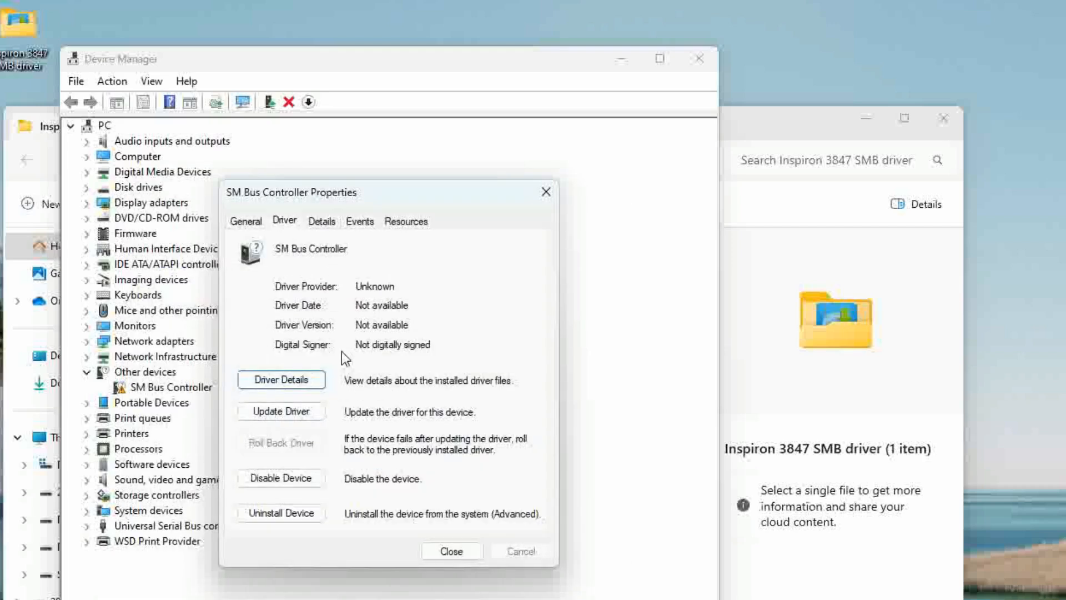
left_click(330, 220)
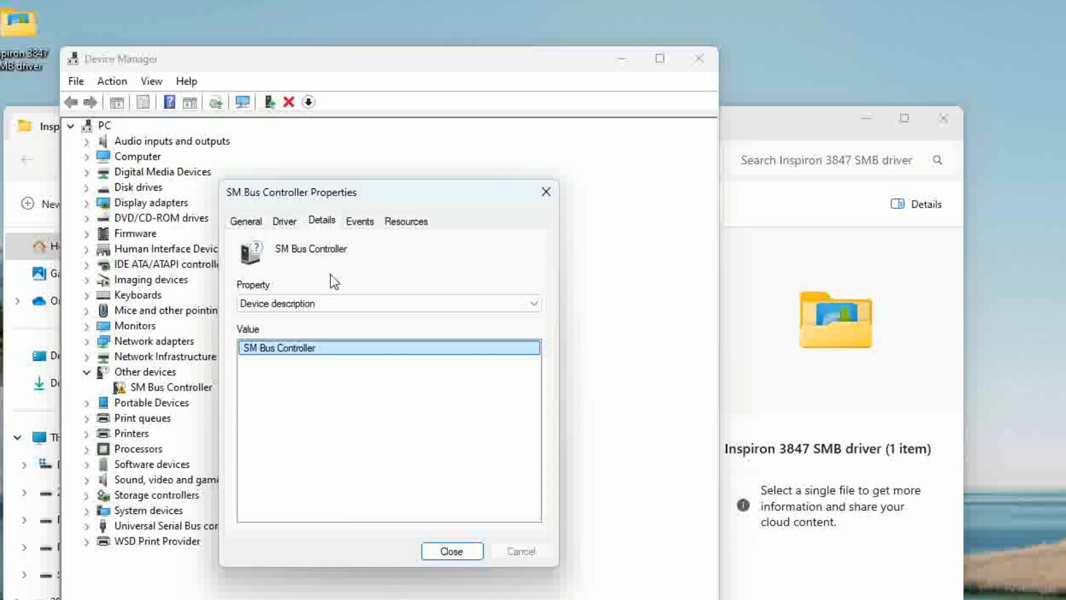
left_click(367, 222)
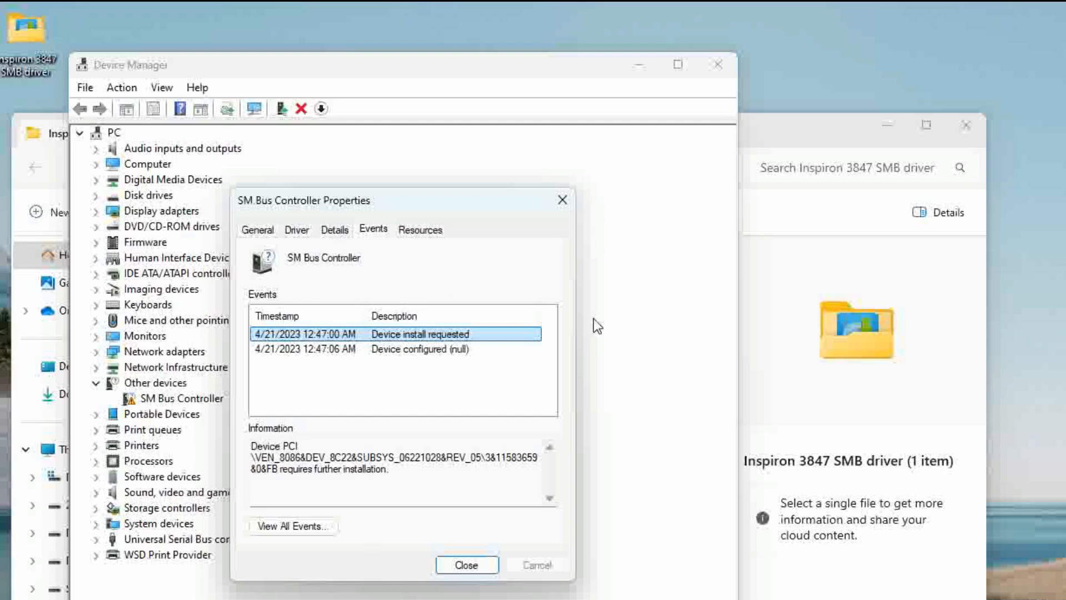
left_click(453, 562)
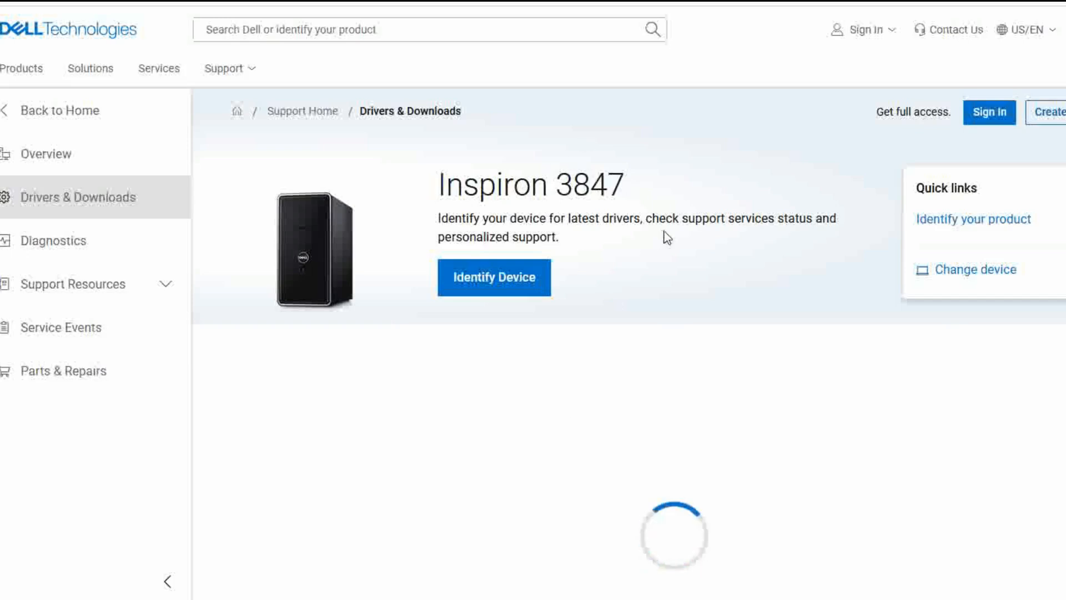
On Dell's Drivers & Downloads page for the Inspiron 3847, open the list for finding specific drivers.
scroll(565, 376, "down", 2)
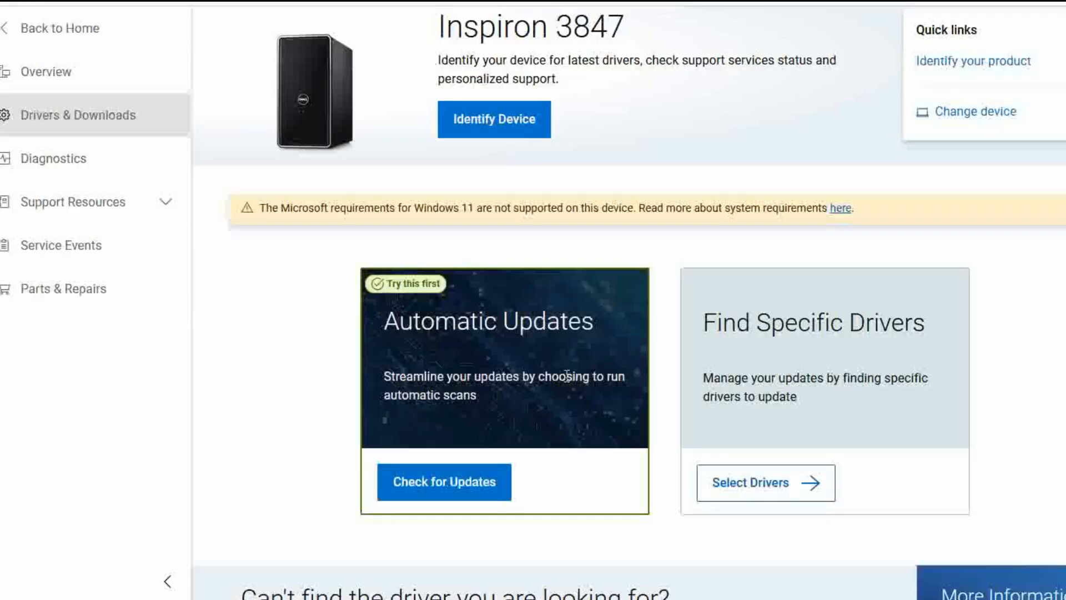
scroll(566, 375, "up", 1)
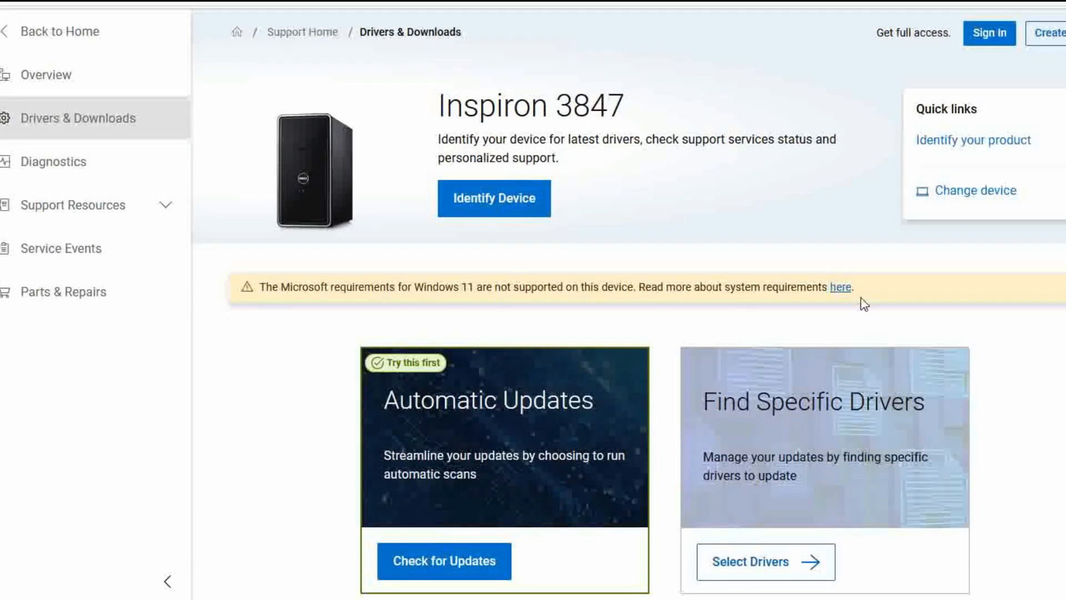
scroll(864, 304, "down", 2)
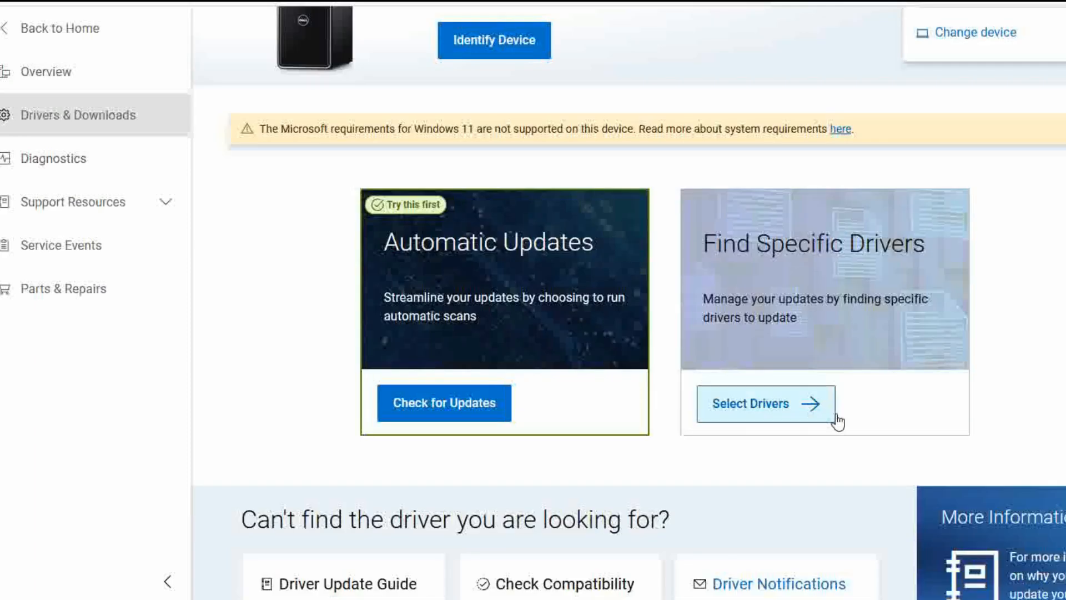
scroll(835, 422, "down", 2)
left_click(741, 247)
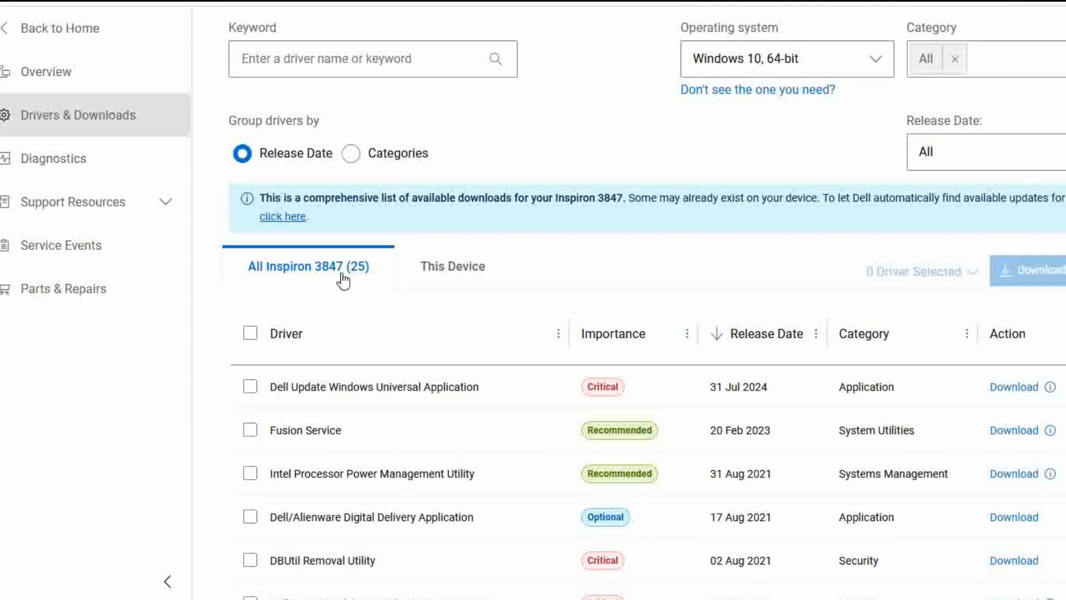
scroll(340, 281, "down", 4)
scroll(328, 275, "up", 4)
scroll(576, 285, "down", 3)
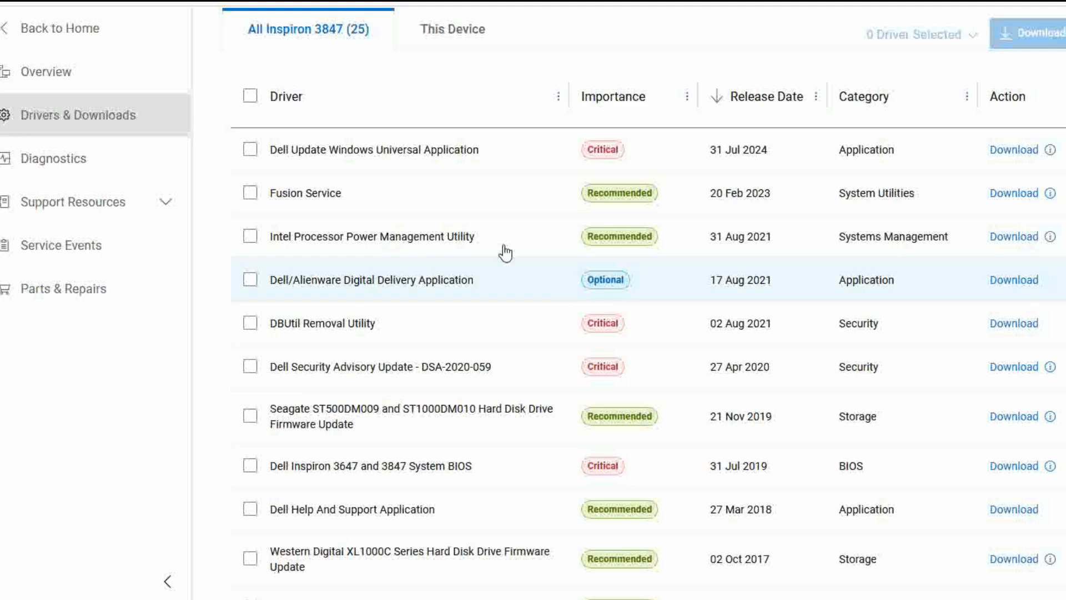
left_click(250, 97)
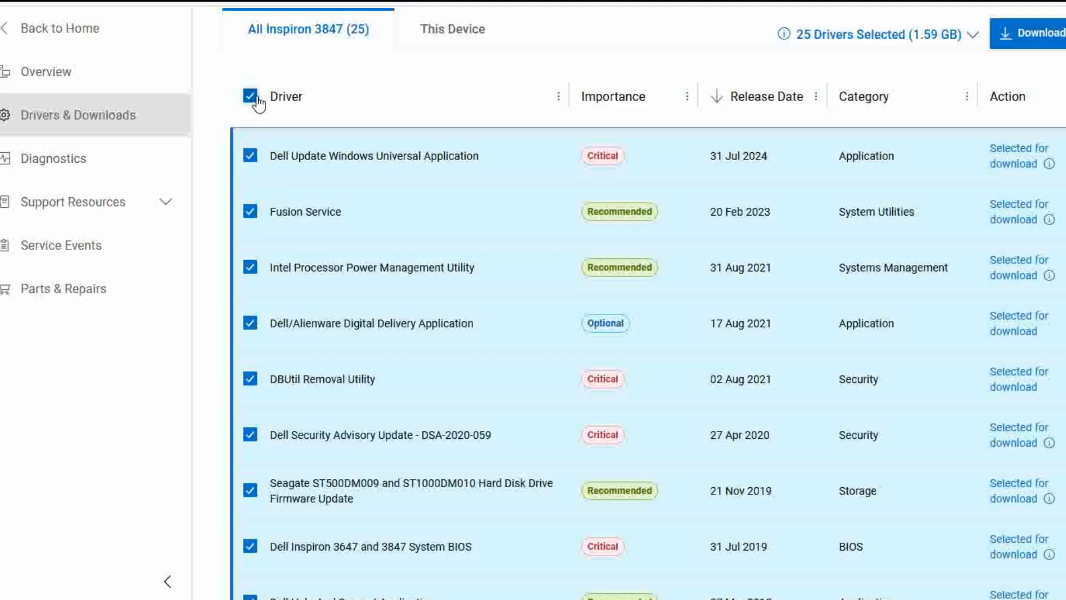
left_click(251, 97)
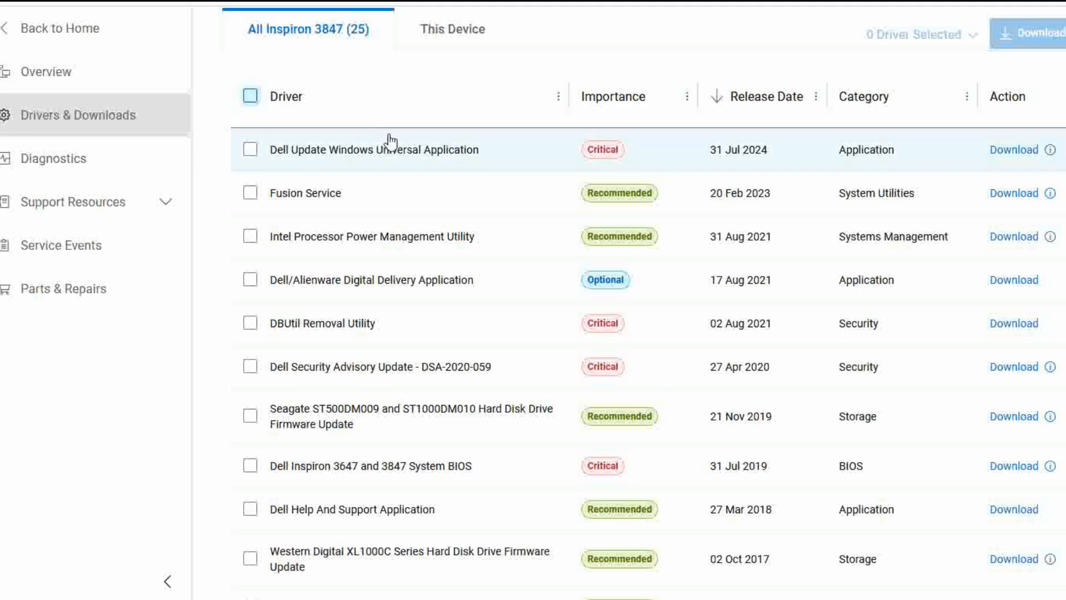
Select the Intel Chipset Driver in the Inspiron 3847 driver list.
scroll(389, 143, "down", 7)
scroll(391, 143, "down", 4)
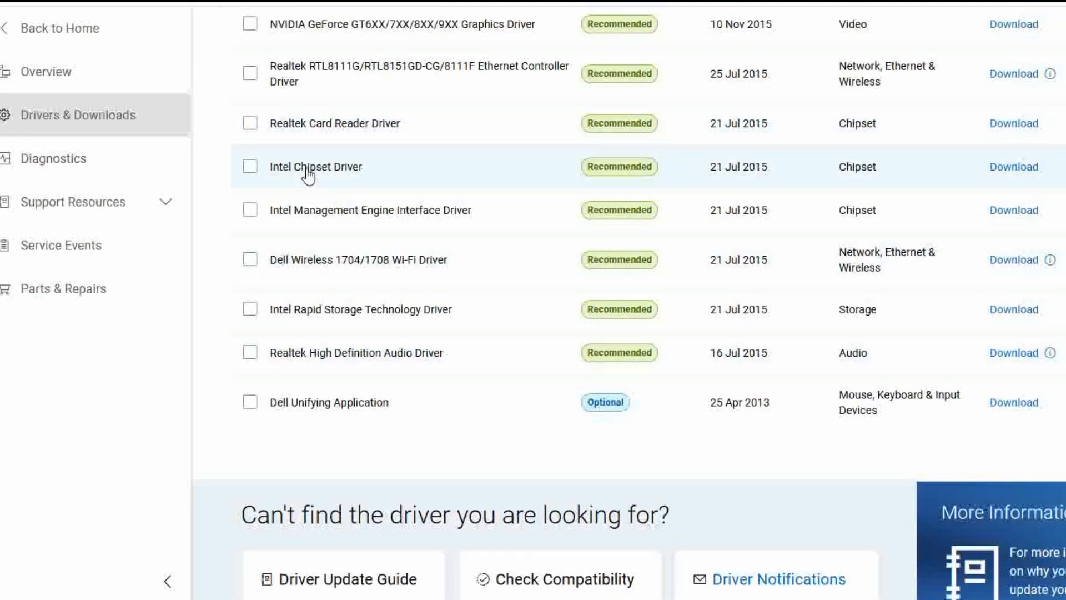
left_click(251, 167)
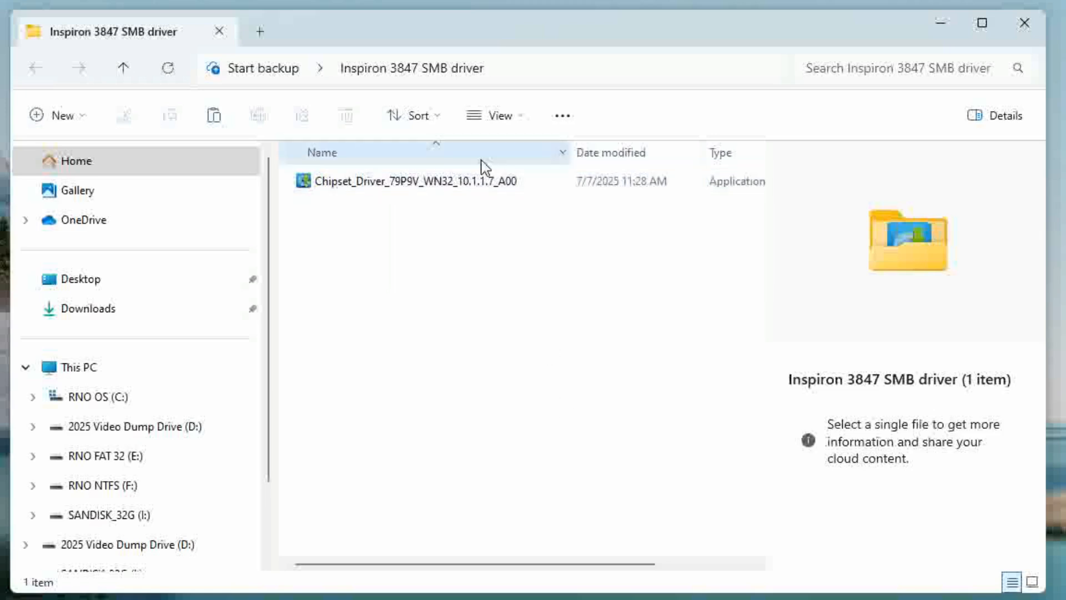
left_click(447, 186)
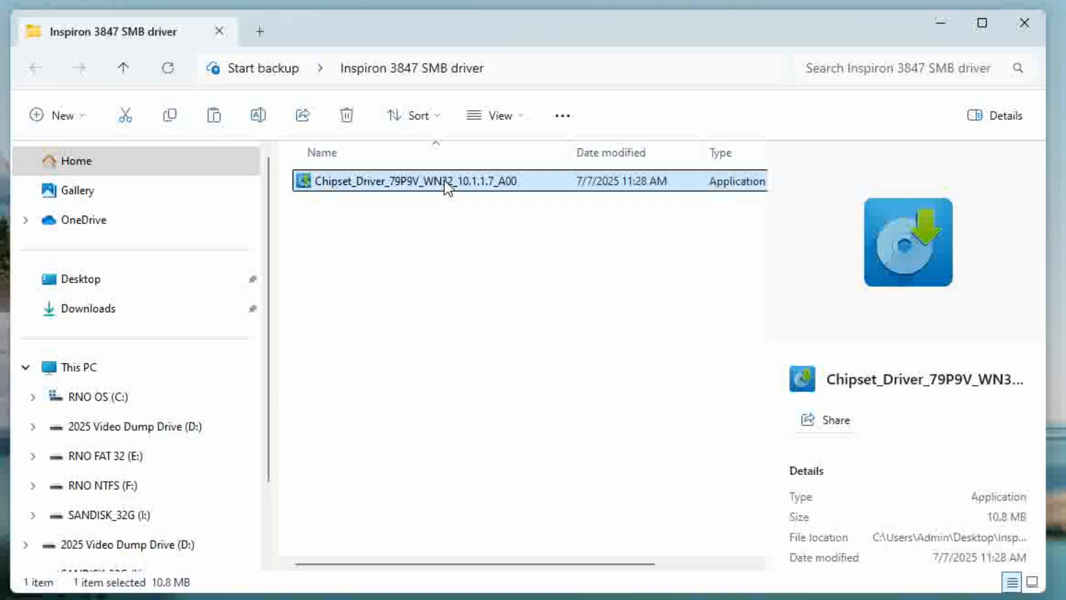
double_click(446, 183)
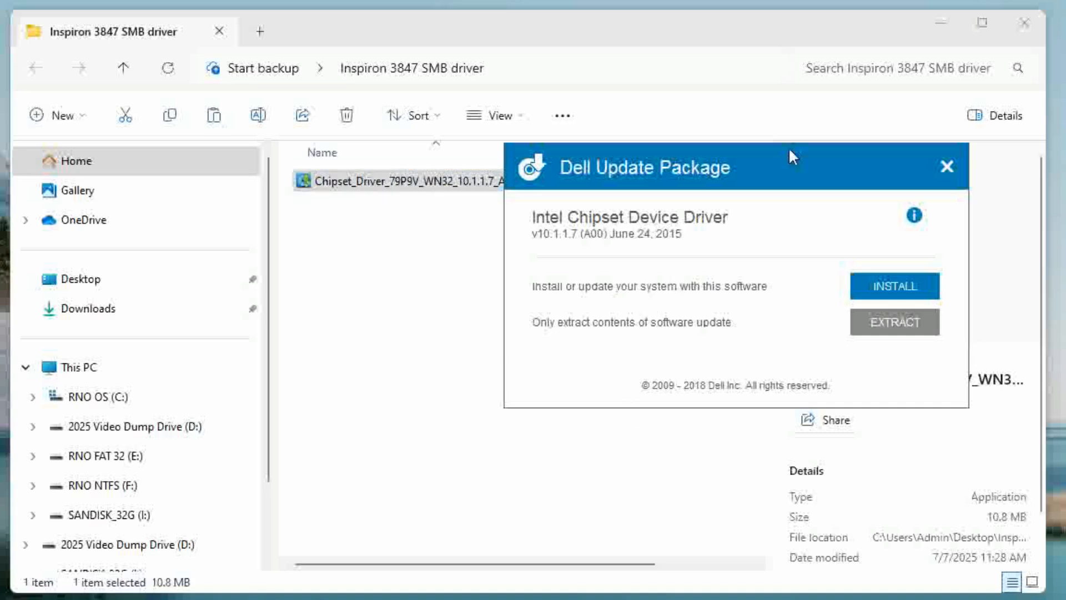
left_click_drag(795, 167, 591, 227)
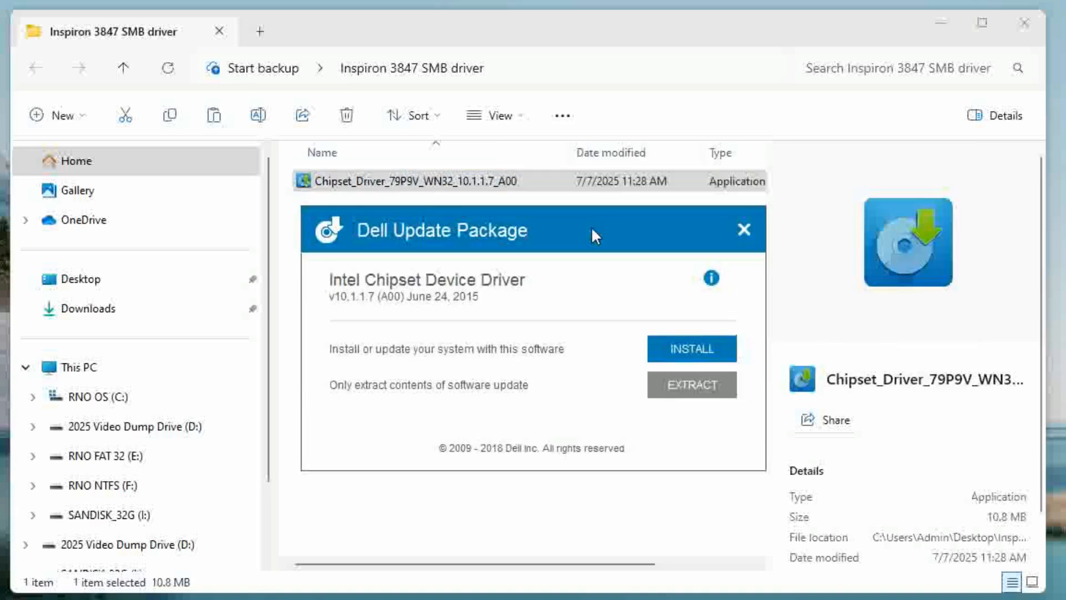
left_click(744, 229)
Run Chipset_Driver_79P9V_WN32_10.1.1.7_A00 from the Inspiron 3847 SMB driver folder as administrator and choose to install the package.
right_click(452, 186)
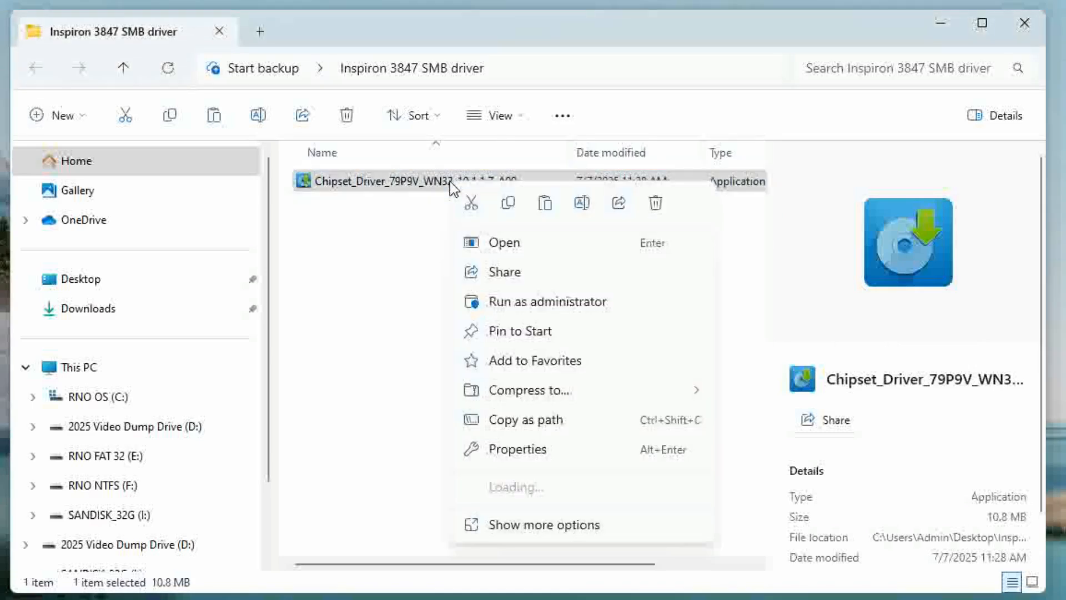
left_click(512, 304)
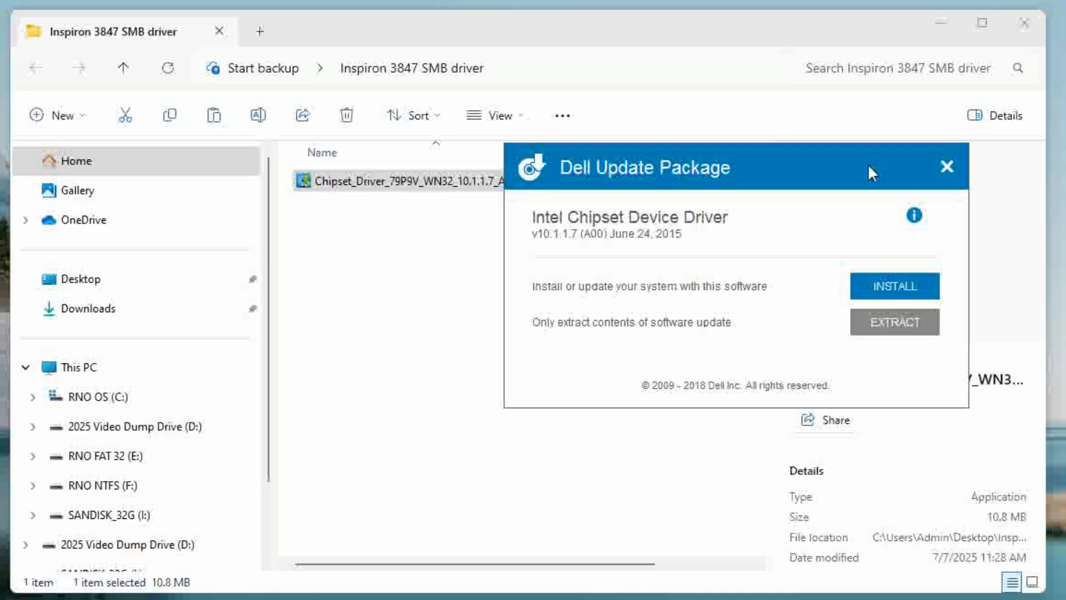
left_click_drag(868, 167, 623, 225)
left_click(661, 352)
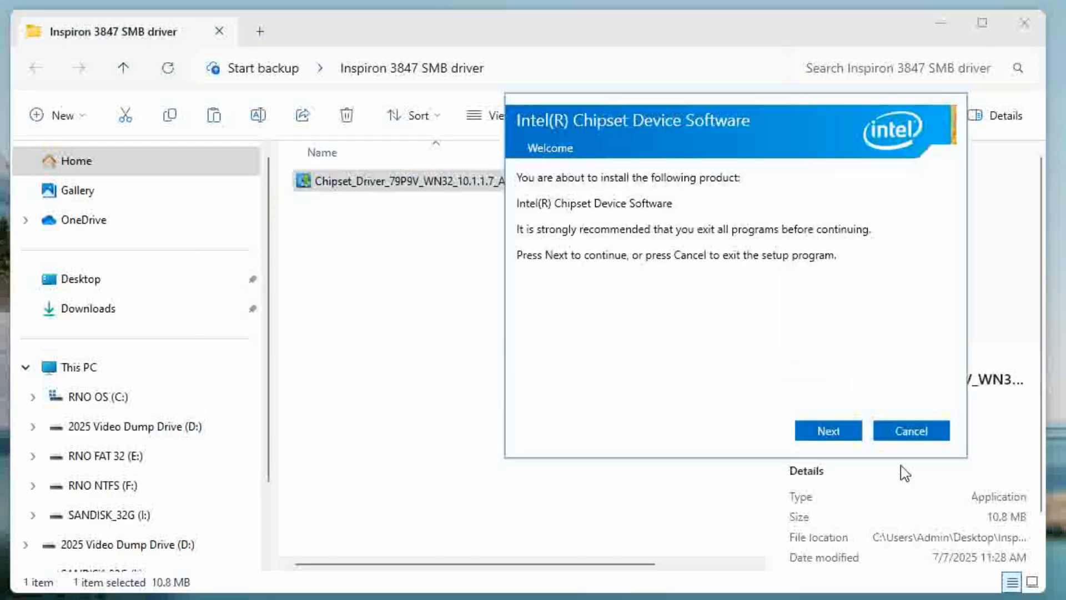
Accept the license agreement and install the Intel(R) Chipset Device Software.
left_click(829, 436)
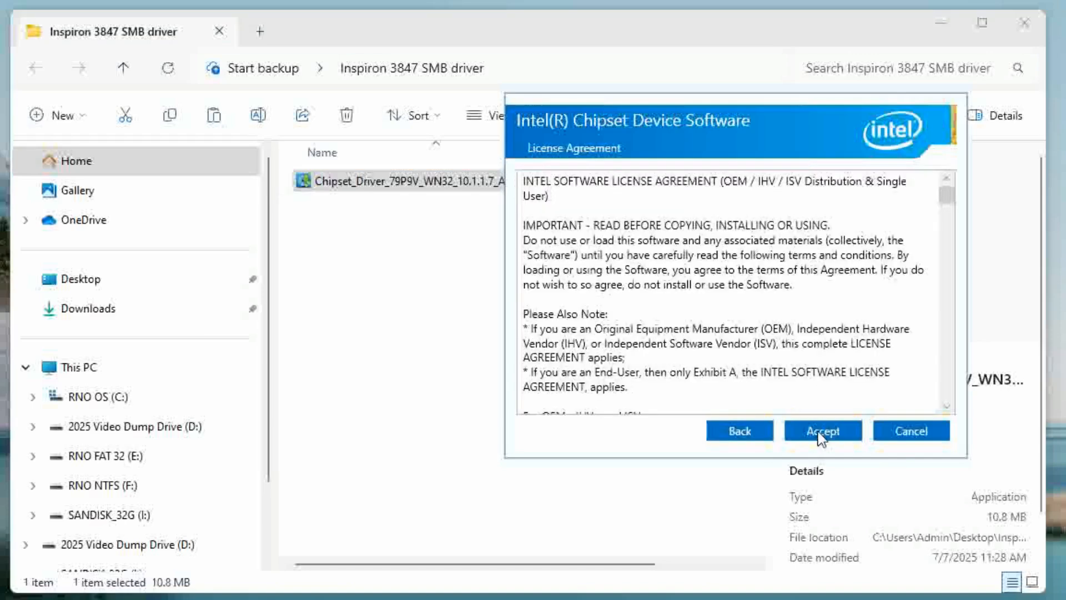
left_click(821, 436)
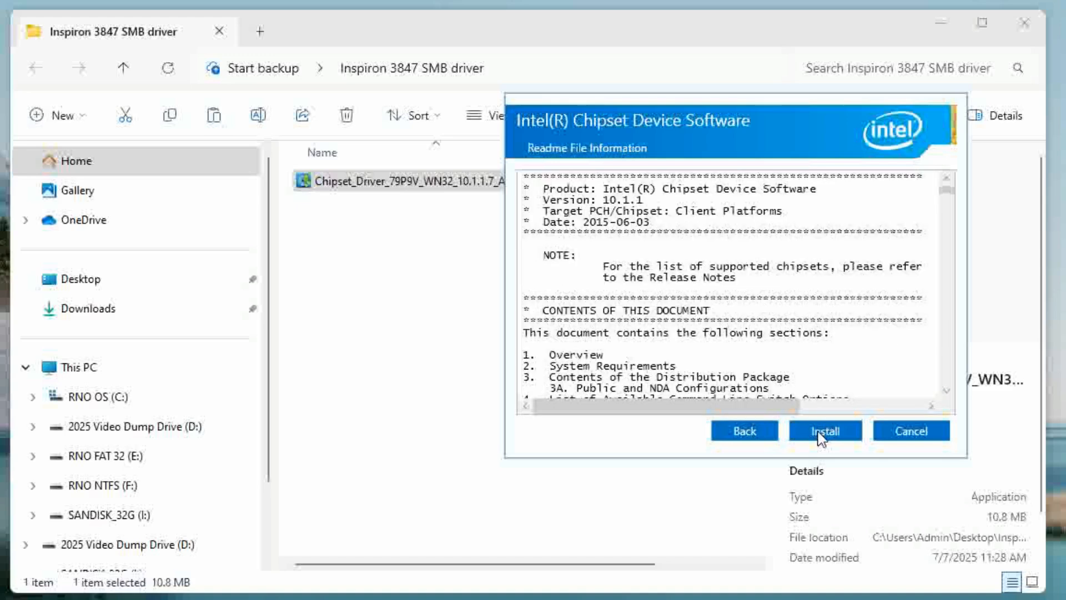
left_click(821, 437)
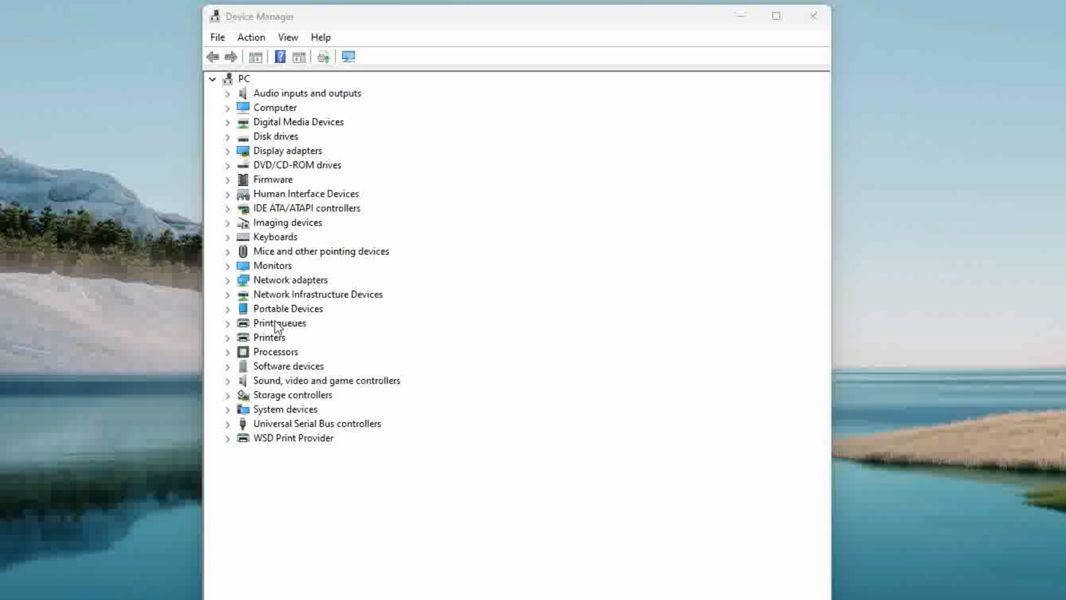
In Device Manager, open the properties of the Intel(R) 8 Series/C220 Series SMBus Controller - 8C22 under System devices.
left_click(228, 409)
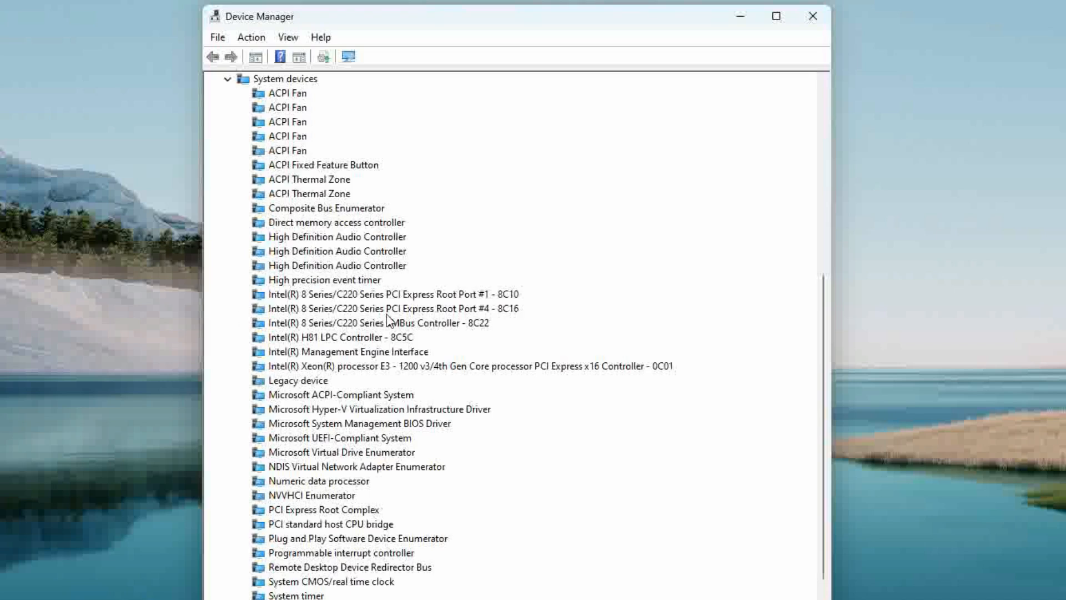
left_click(312, 323)
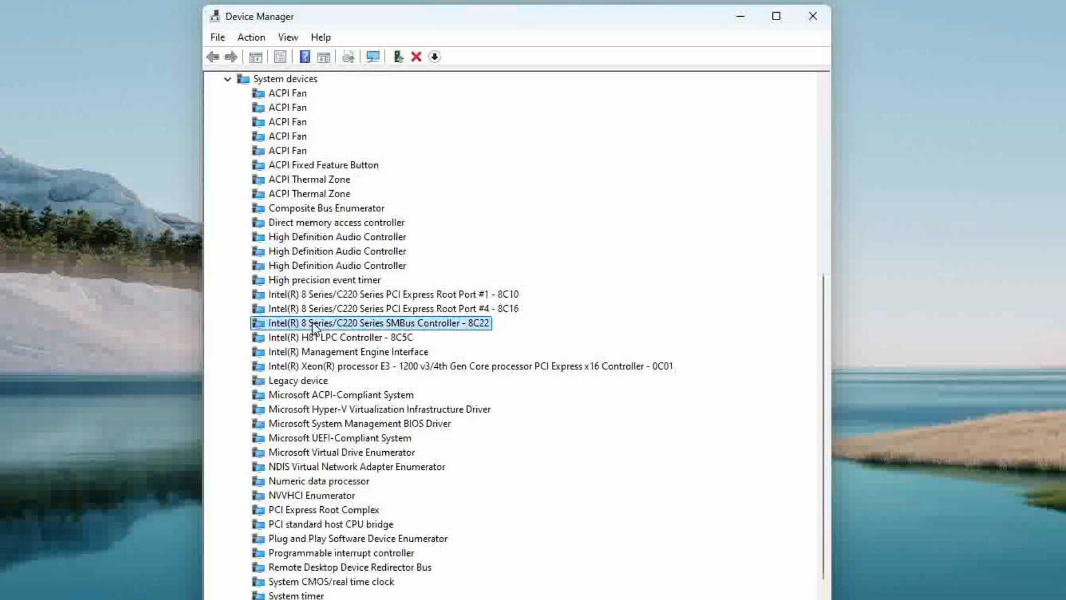
double_click(312, 322)
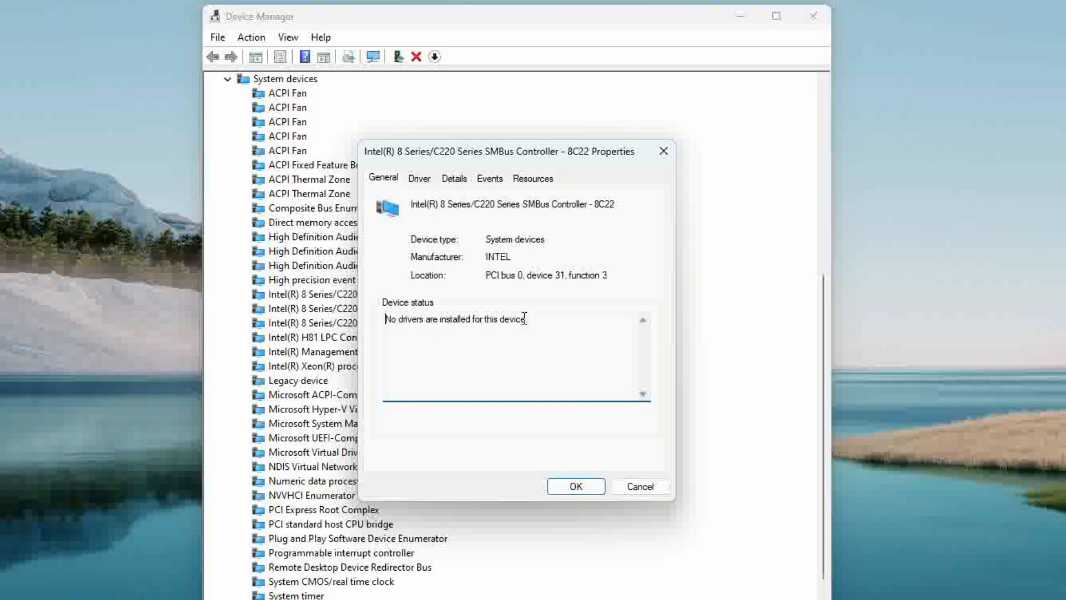
Review the SMBus controller's driver information, details and events, close its properties and collapse System devices.
left_click(426, 182)
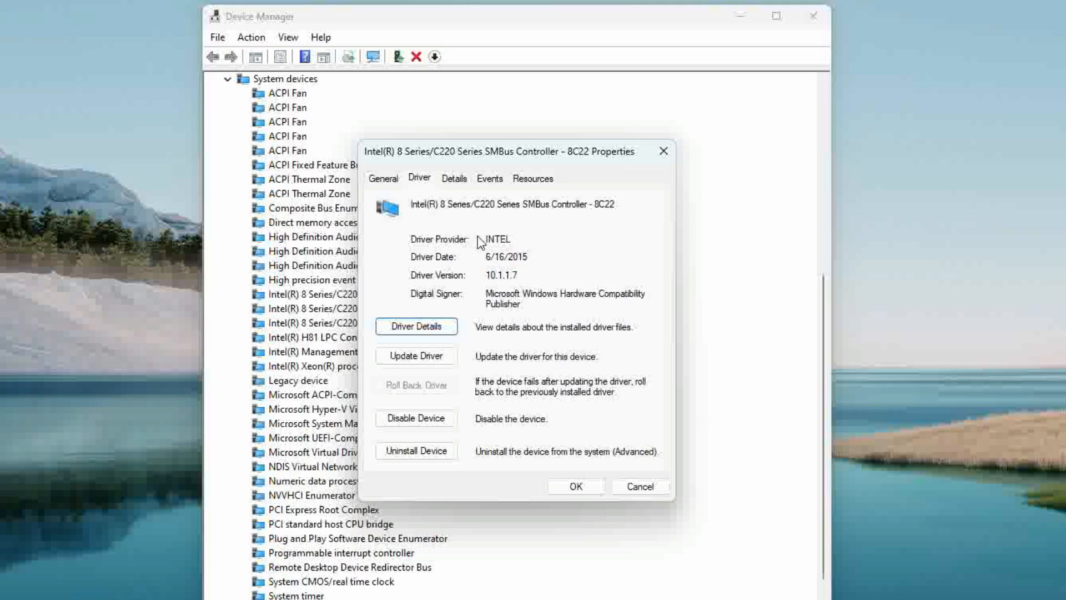
left_click(455, 179)
left_click(504, 177)
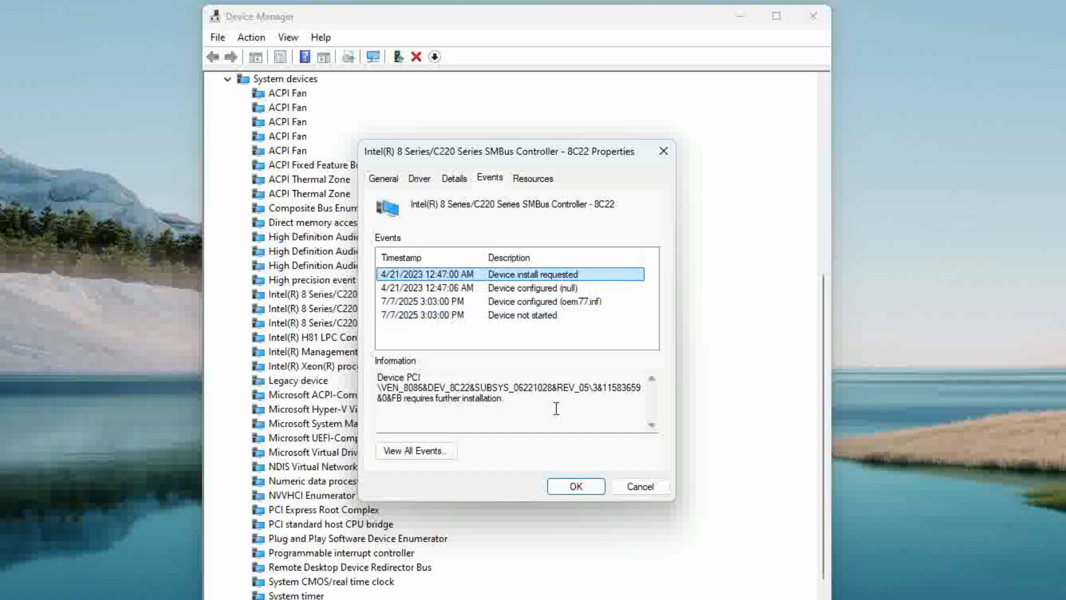
left_click(601, 487)
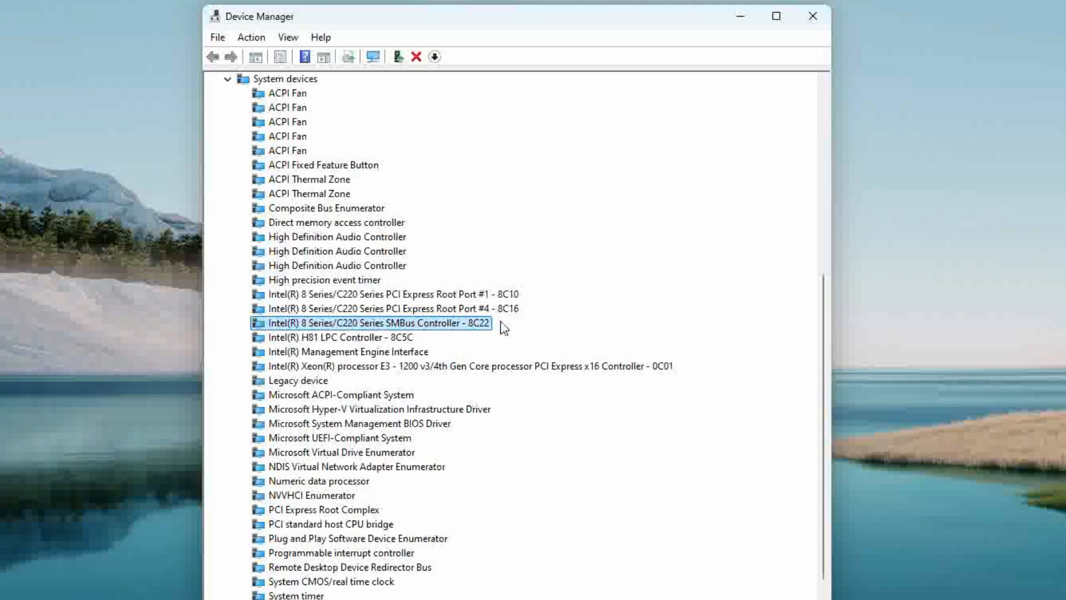
left_click(227, 79)
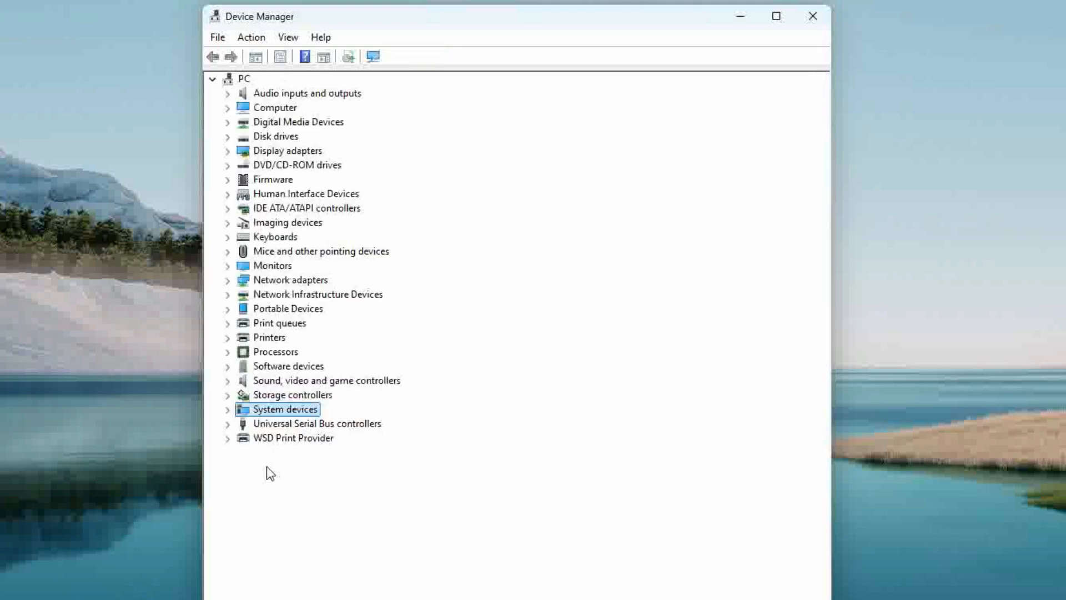